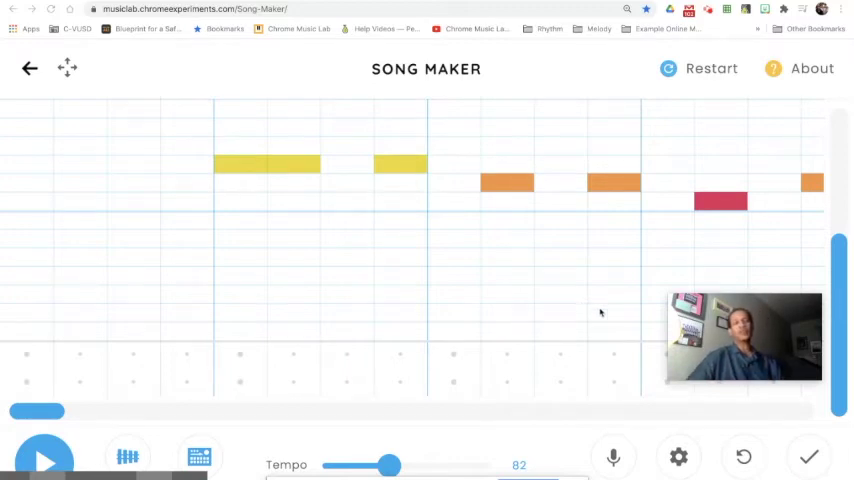
Step: Play the melody's opening phrase and stop playback once it ends
{"action": "left_click", "coordinate": [44, 457]}
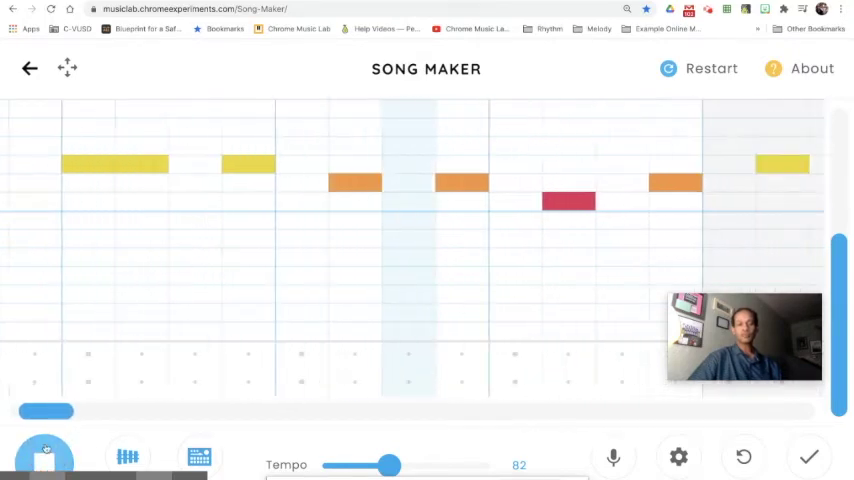
{"action": "left_click", "coordinate": [44, 455]}
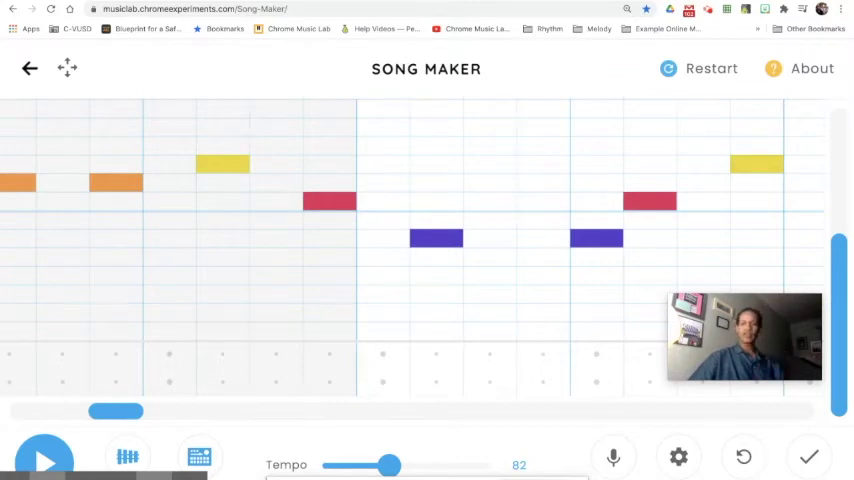
Step: Play and stop the phrase with the purple and green low notes, then resume playback
{"action": "key", "text": "space"}
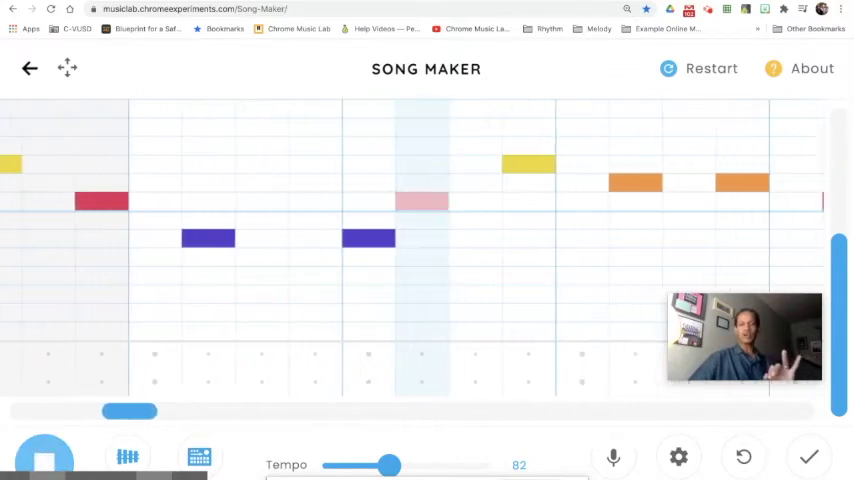
{"action": "left_click", "coordinate": [45, 455]}
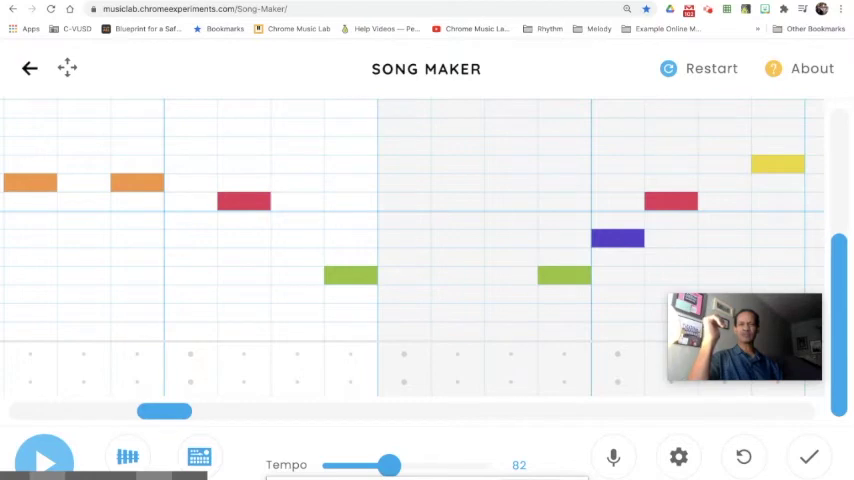
{"action": "key", "text": "space"}
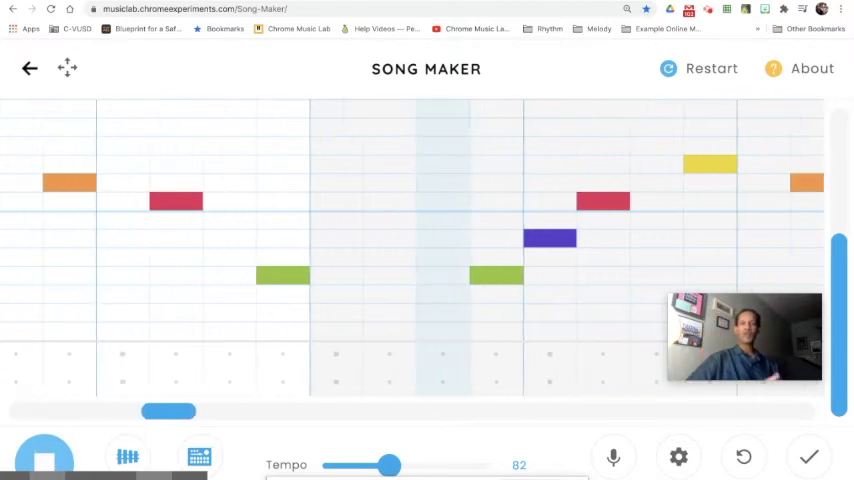
Step: Stop playback, play and stop the following passage, then start the next phrase
{"action": "left_click", "coordinate": [45, 455]}
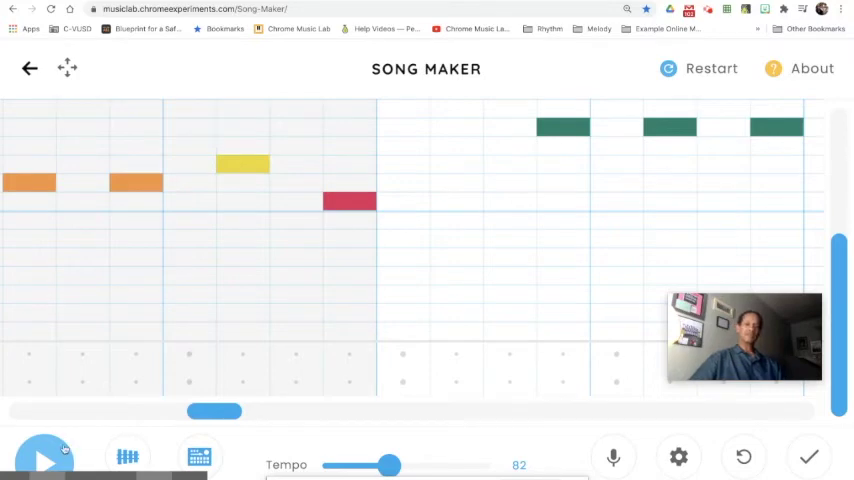
{"action": "key", "text": "space"}
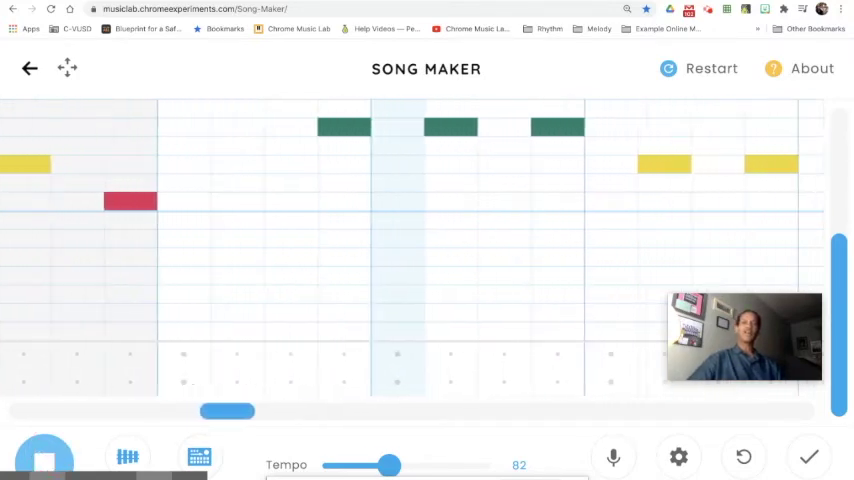
{"action": "left_click", "coordinate": [45, 456]}
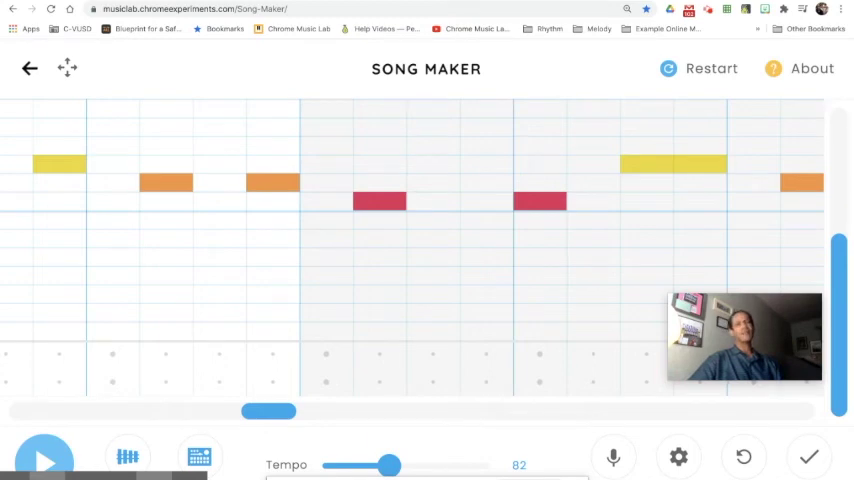
{"action": "left_click", "coordinate": [44, 457]}
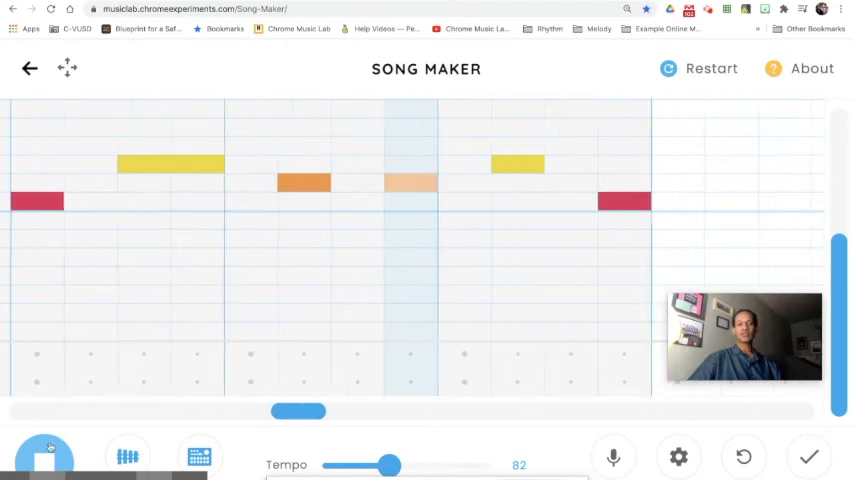